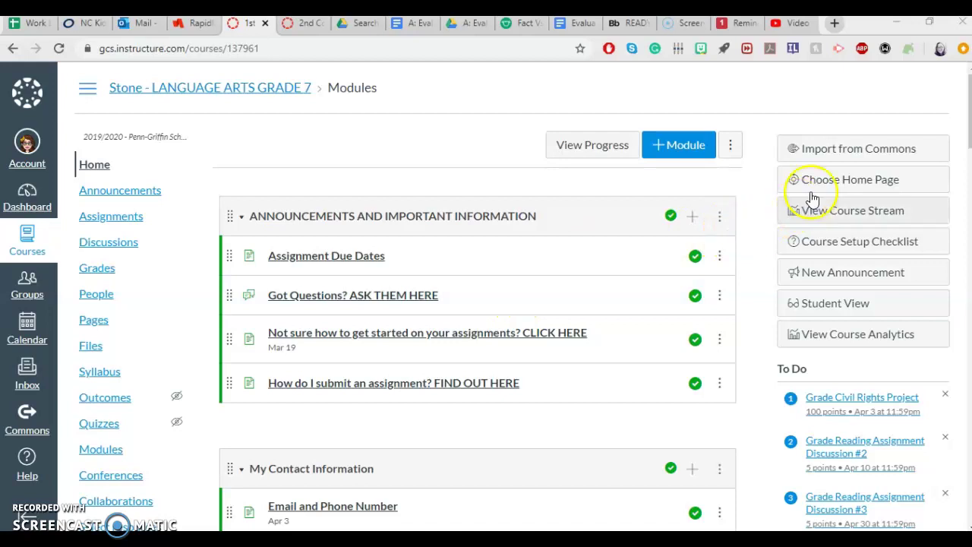
# Step: Open the "Analyzing Author's Claim Assignment" from the March 17, 2020 module of the course
pyautogui.moveTo(968, 106)
pyautogui.mouseDown()
pyautogui.moveTo(969, 150)
pyautogui.moveTo(969, 120)
pyautogui.mouseUp()
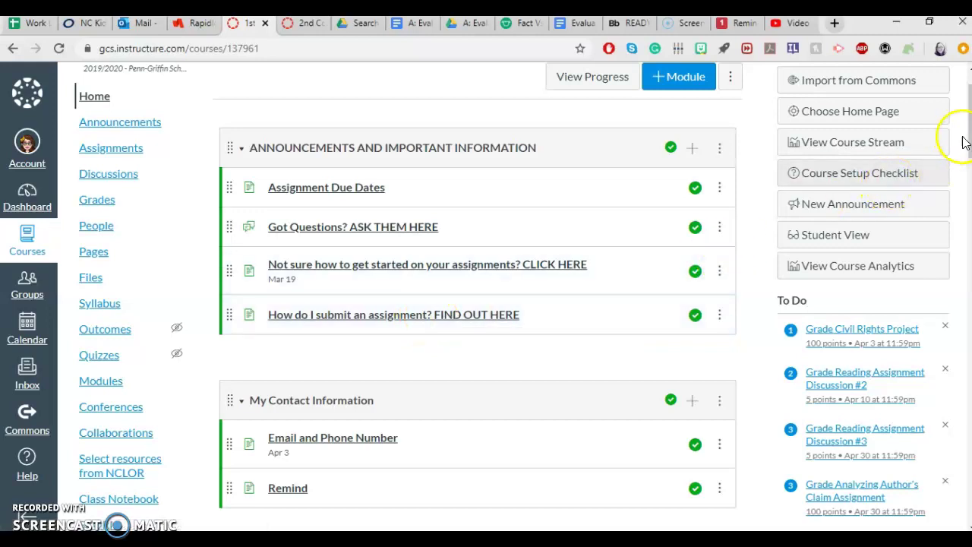
pyautogui.moveTo(969, 140); pyautogui.dragTo(968, 322)
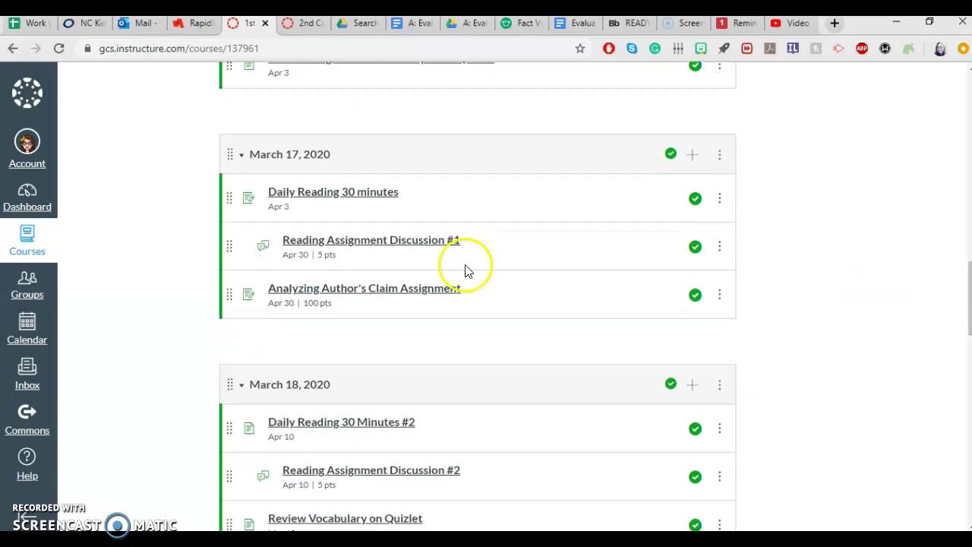
pyautogui.click(410, 297)
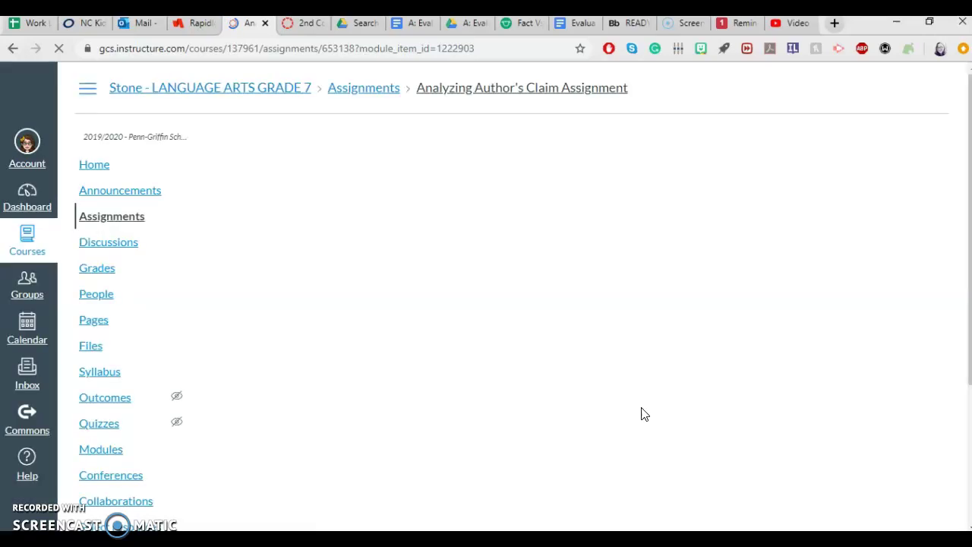
pyautogui.click(855, 238)
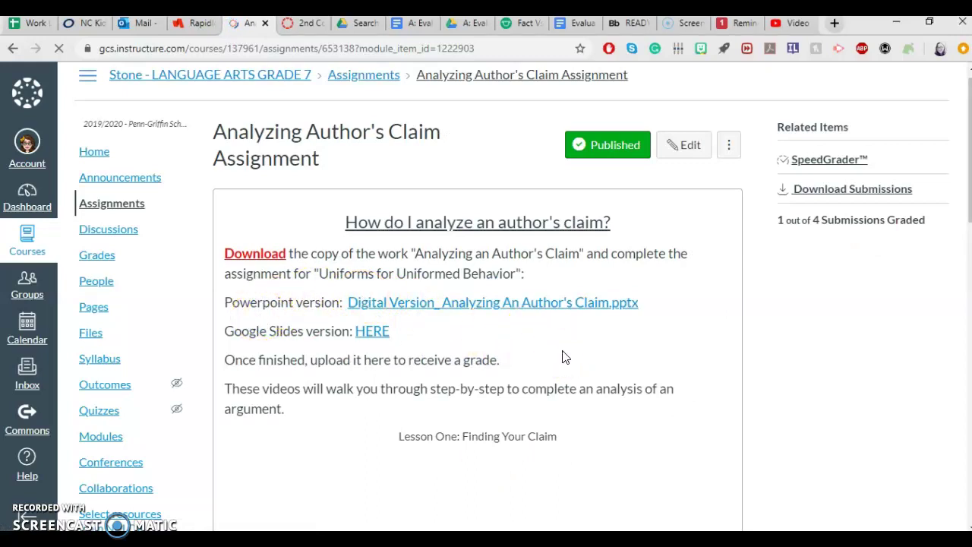
# Step: Download the assignment's PowerPoint version, "Digital Version_ Analyzing An Author's Claim.pptx", then open it in PowerPoint and enable editing
pyautogui.click(553, 314)
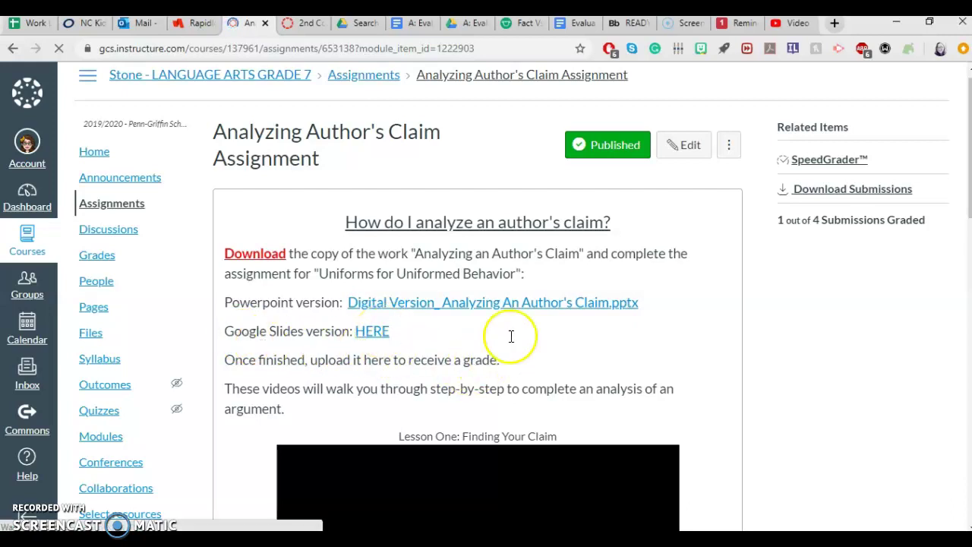
pyautogui.click(498, 304)
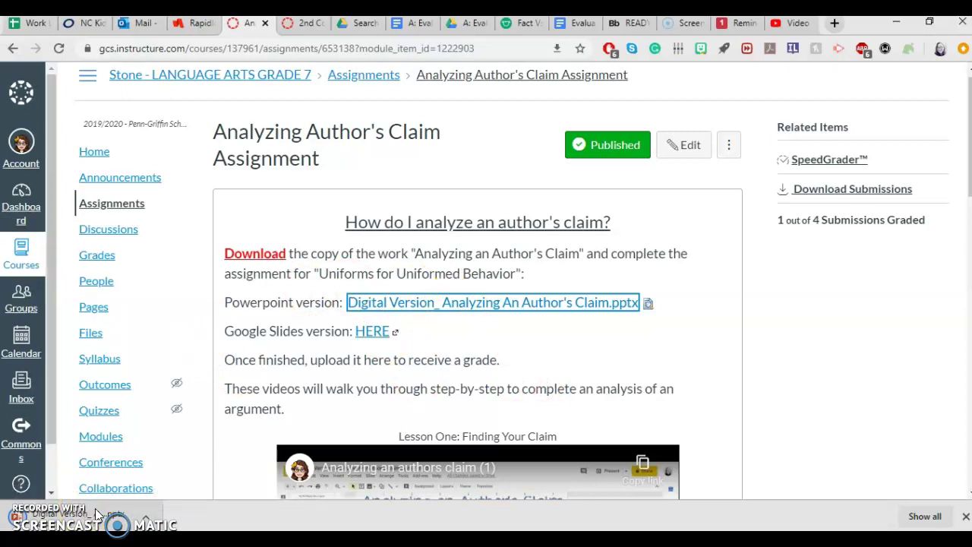
pyautogui.click(97, 515)
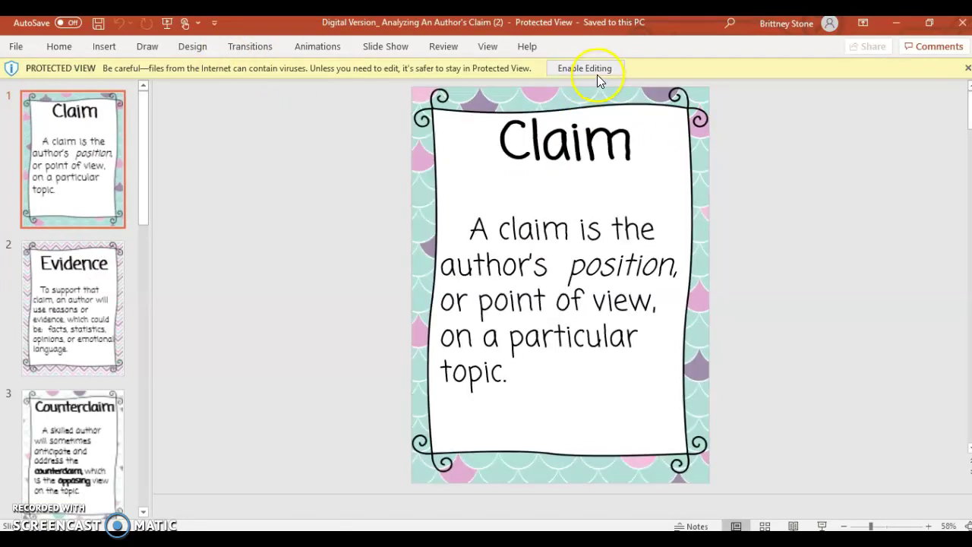
pyautogui.click(597, 73)
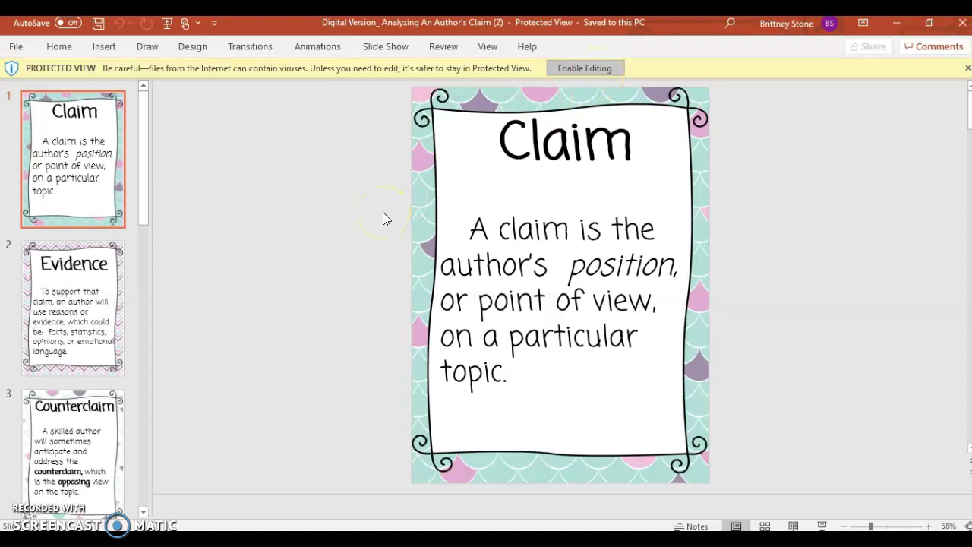
pyautogui.click(607, 68)
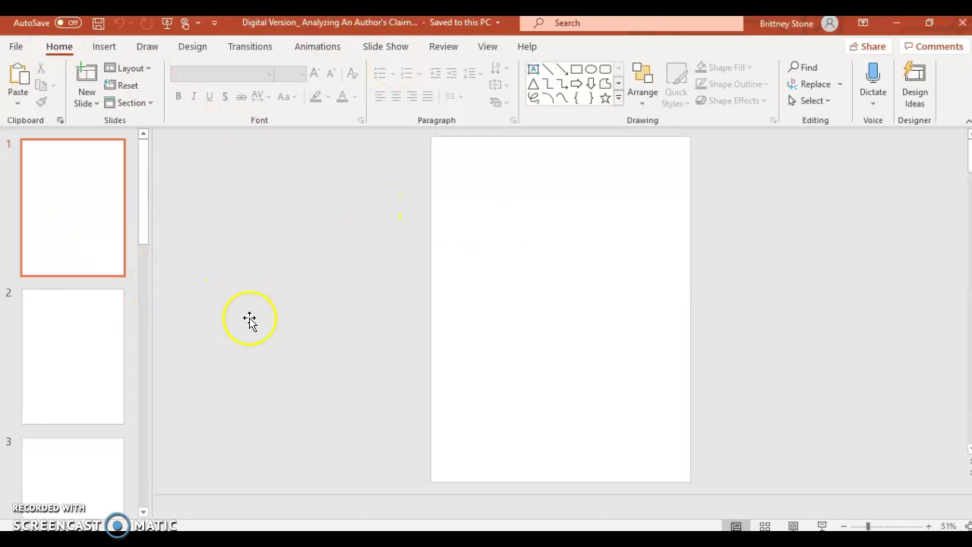
# Step: Start saving a renamed copy of the presentation and browse to the Documents folder on this PC
pyautogui.click(24, 51)
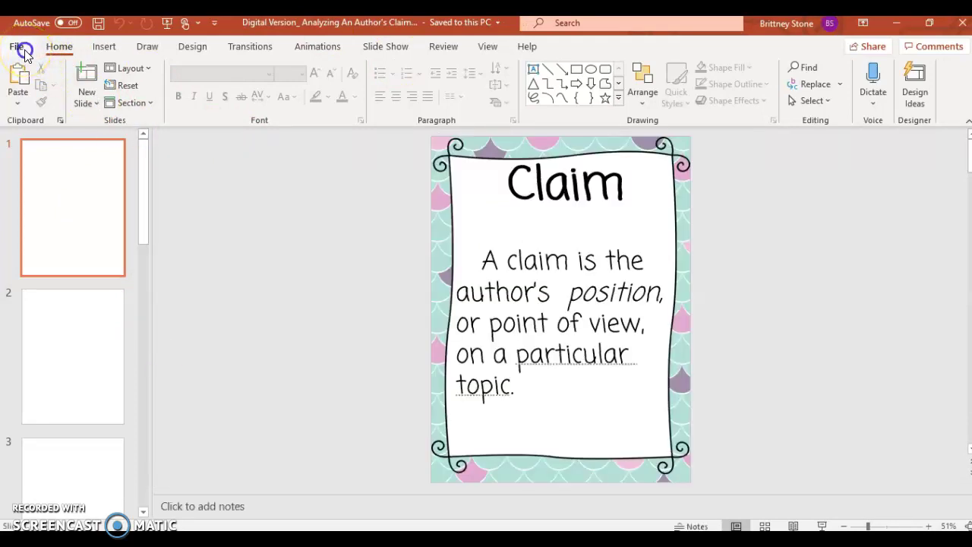
pyautogui.click(48, 202)
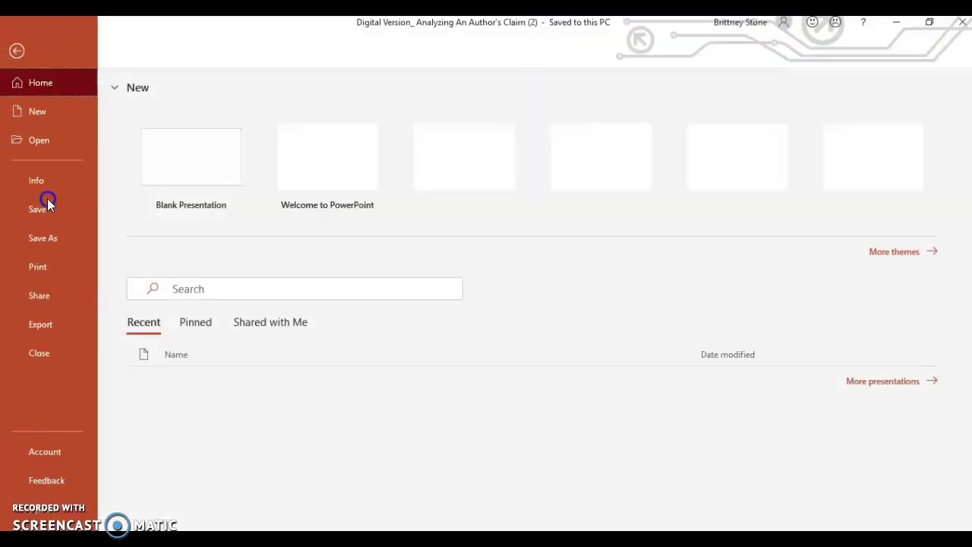
pyautogui.click(53, 239)
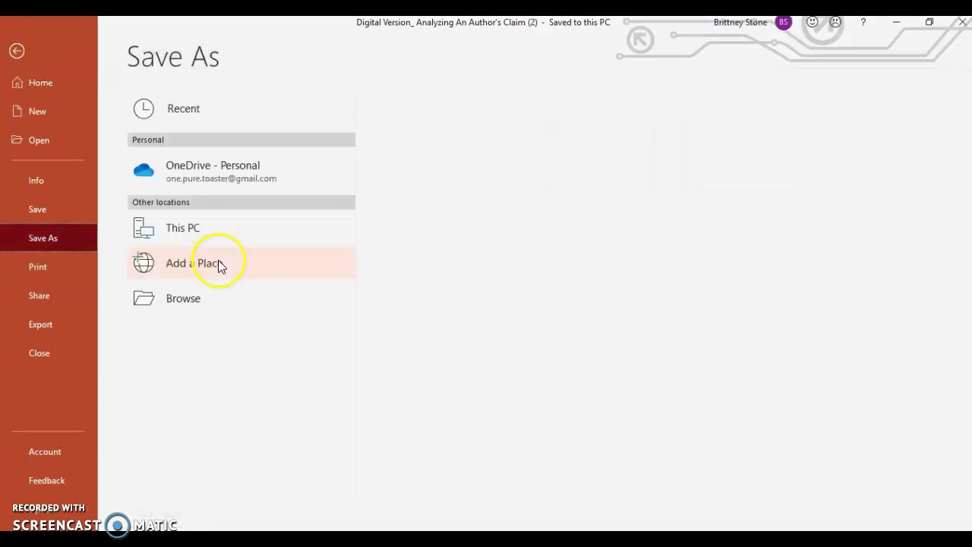
pyautogui.click(201, 299)
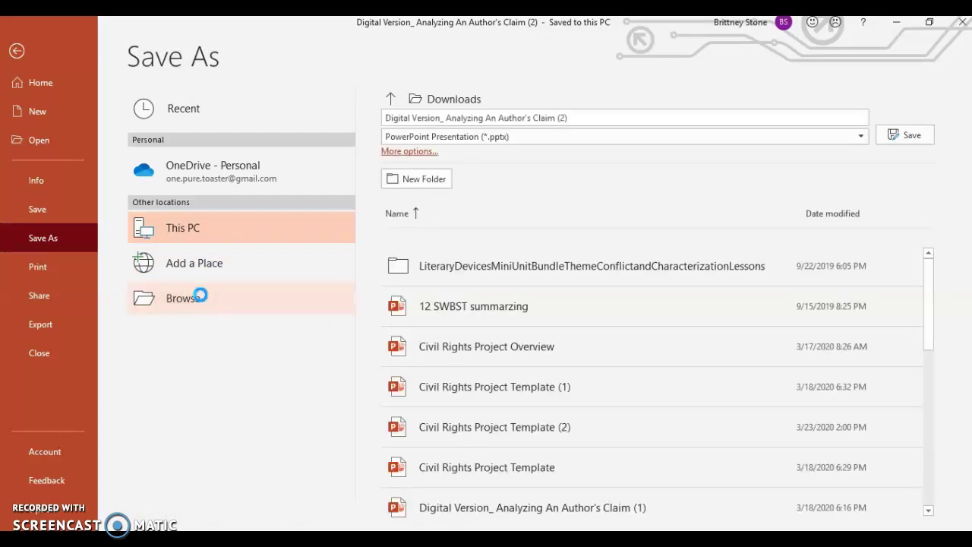
pyautogui.click(278, 289)
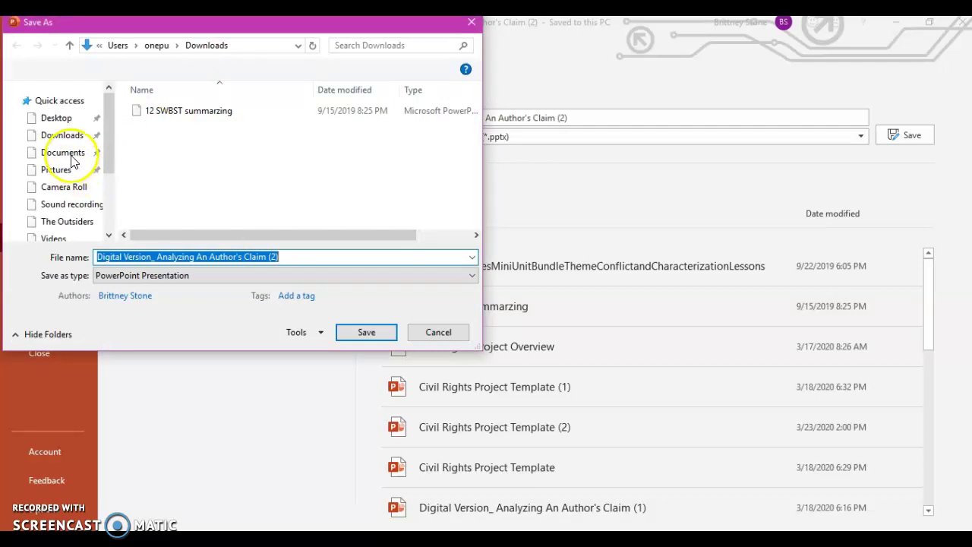
pyautogui.scroll(-3, 72, 161)
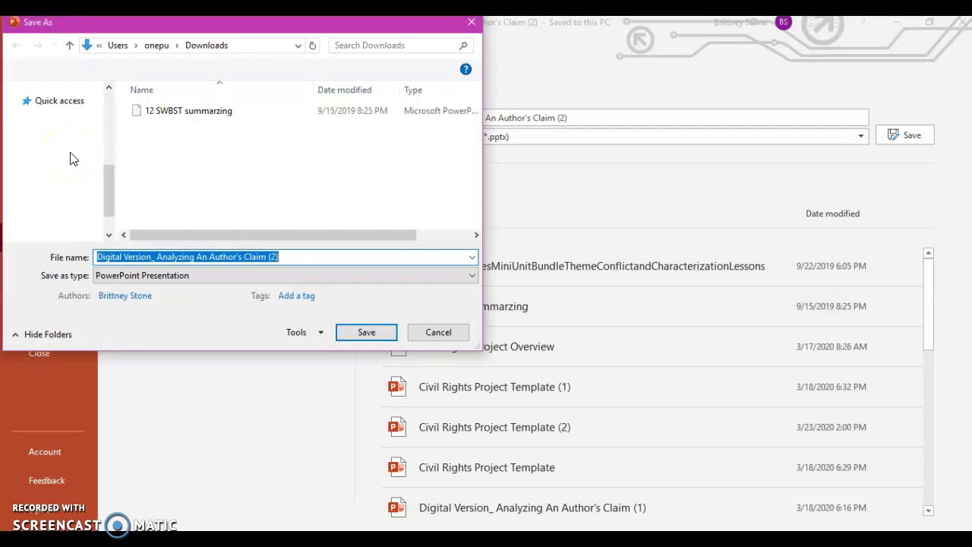
pyautogui.click(68, 147)
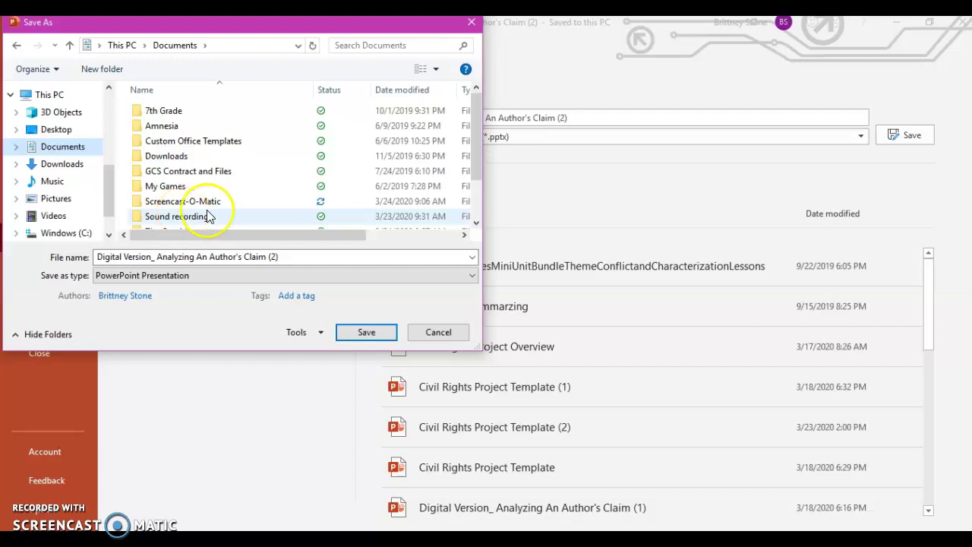
pyautogui.doubleClick(296, 187)
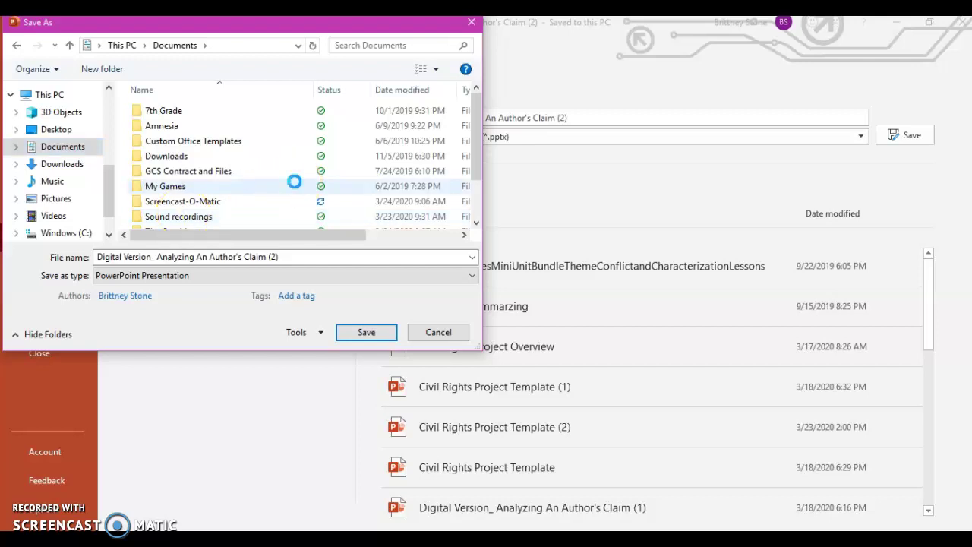
pyautogui.rightClick(295, 187)
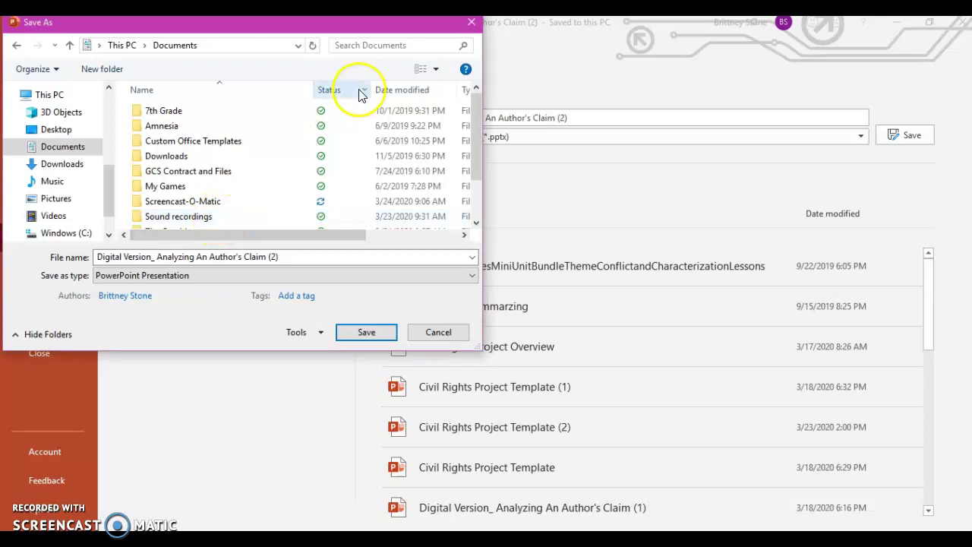
pyautogui.moveTo(476, 168); pyautogui.dragTo(481, 215)
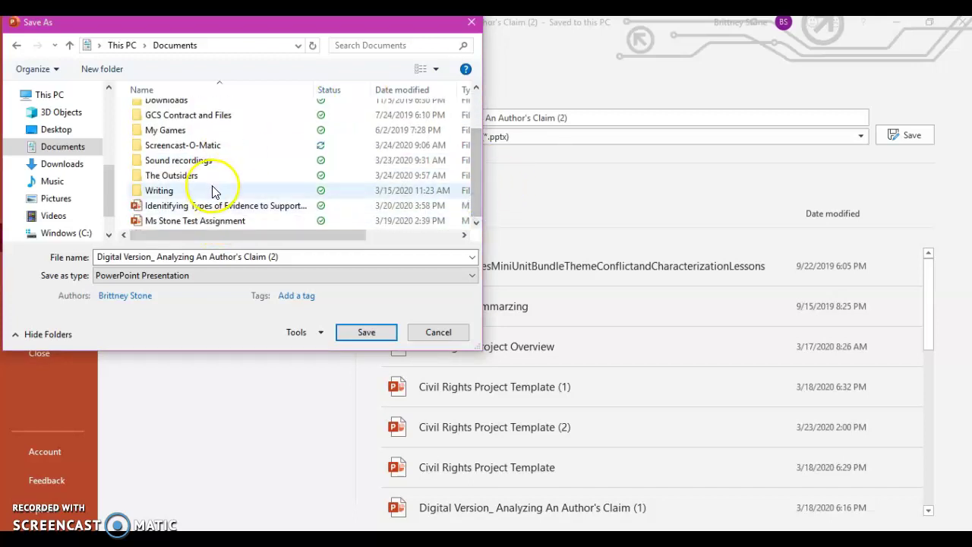
pyautogui.rightClick(211, 185)
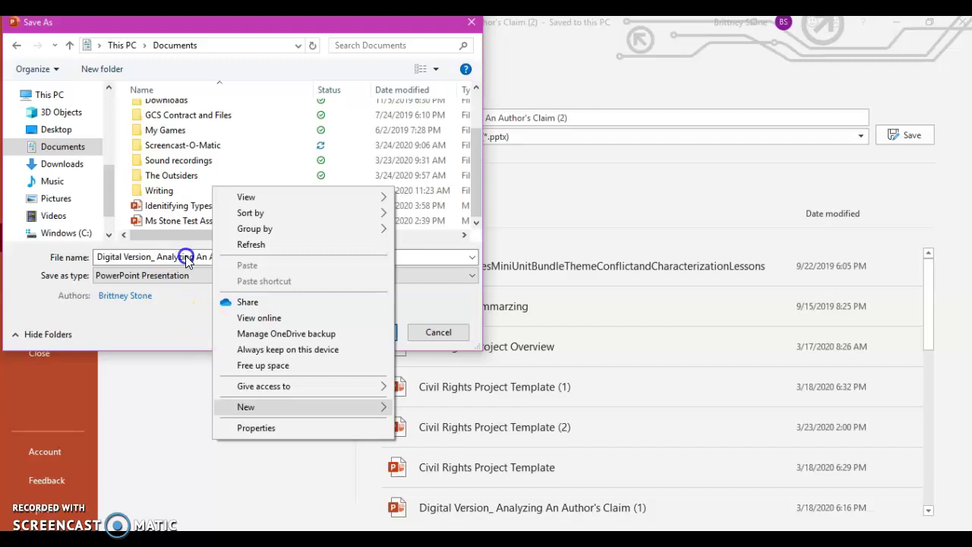
# Step: Save the presentation in the 7th Grade folder within Documents, named with the teacher's name followed by "Test Assignment 2"
pyautogui.click(279, 336)
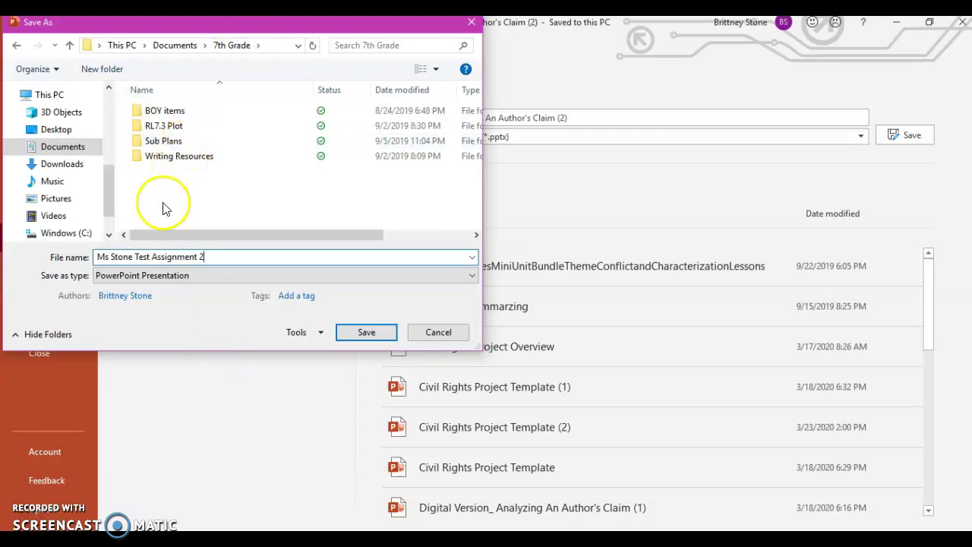
pyautogui.click(363, 334)
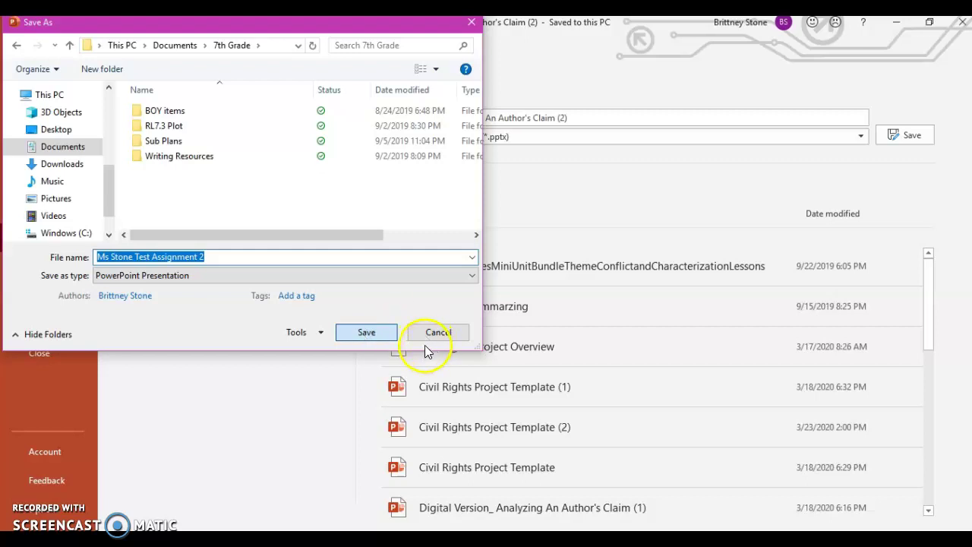
pyautogui.click(395, 346)
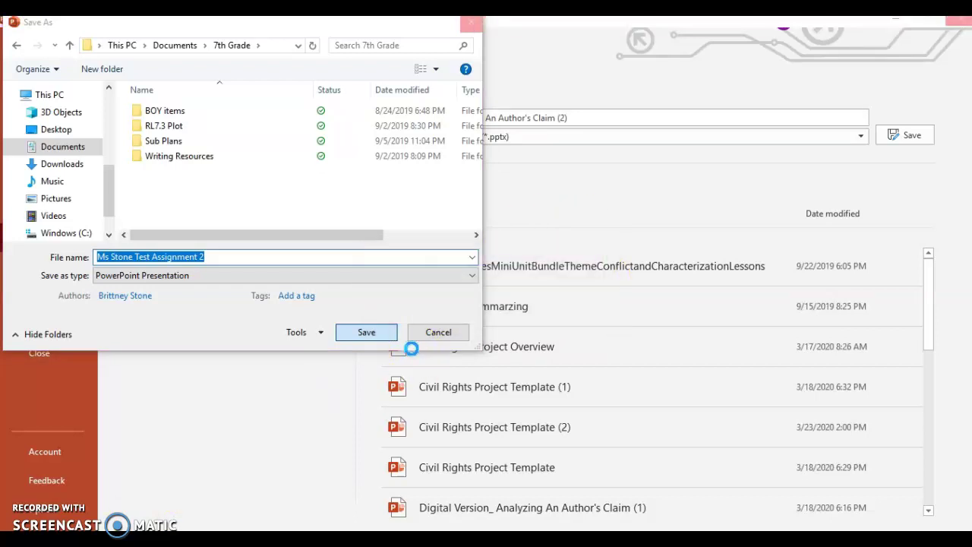
pyautogui.click(272, 441)
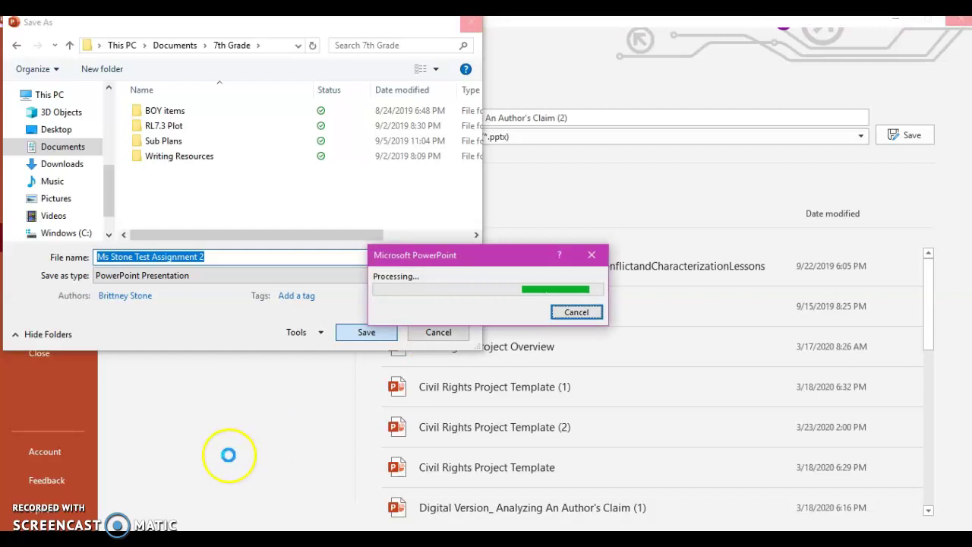
pyautogui.press('Return')
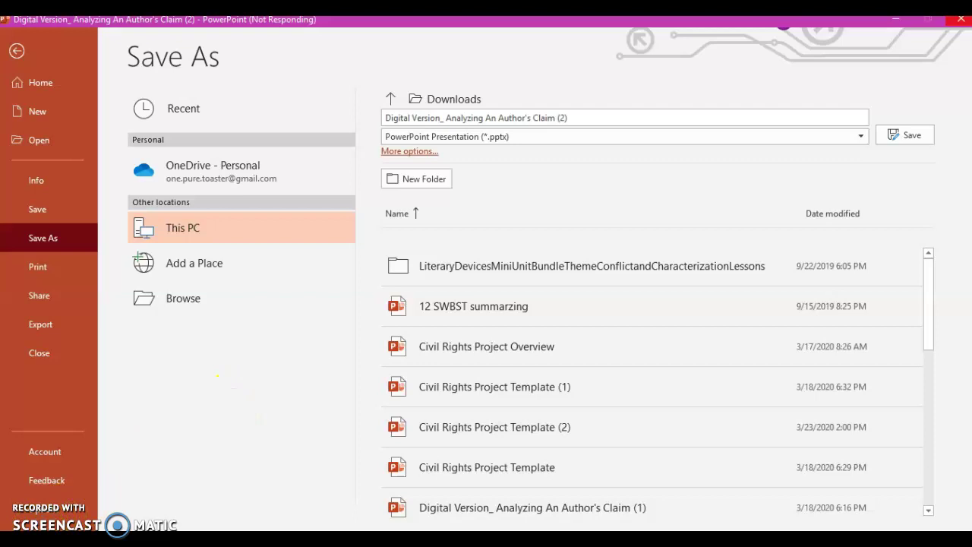
# Step: Switch to the Canvas assignment page in the browser and start a file upload submission
pyautogui.hotkey('alt', 'Tab')
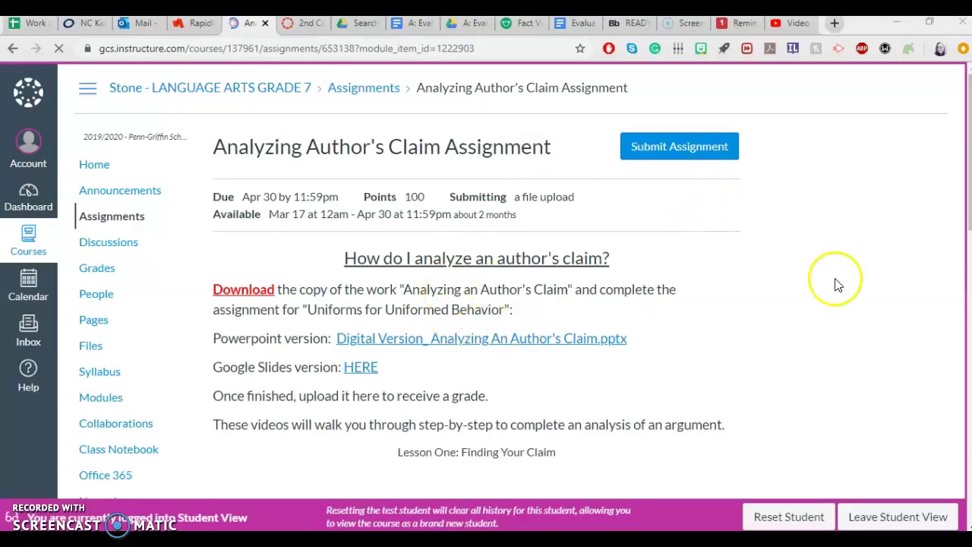
pyautogui.click(706, 152)
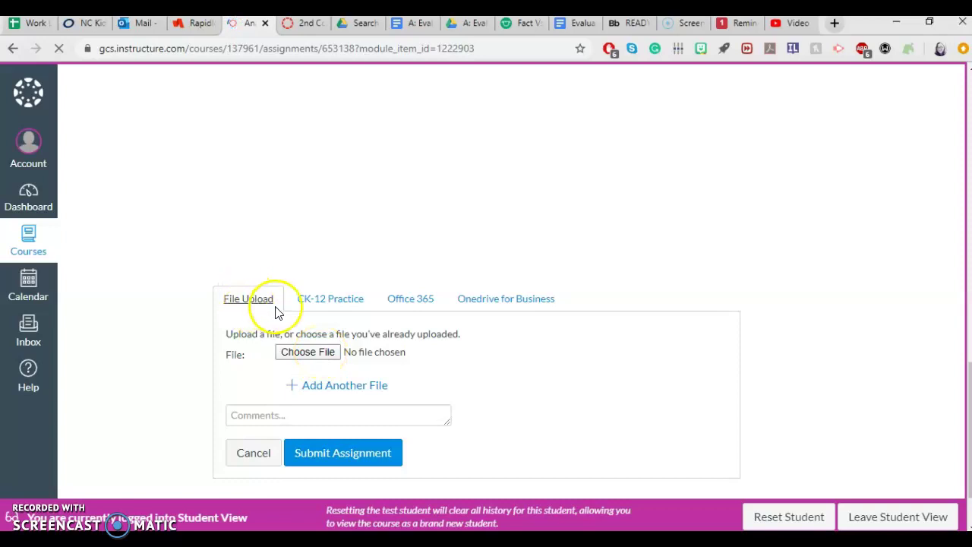
pyautogui.click(240, 308)
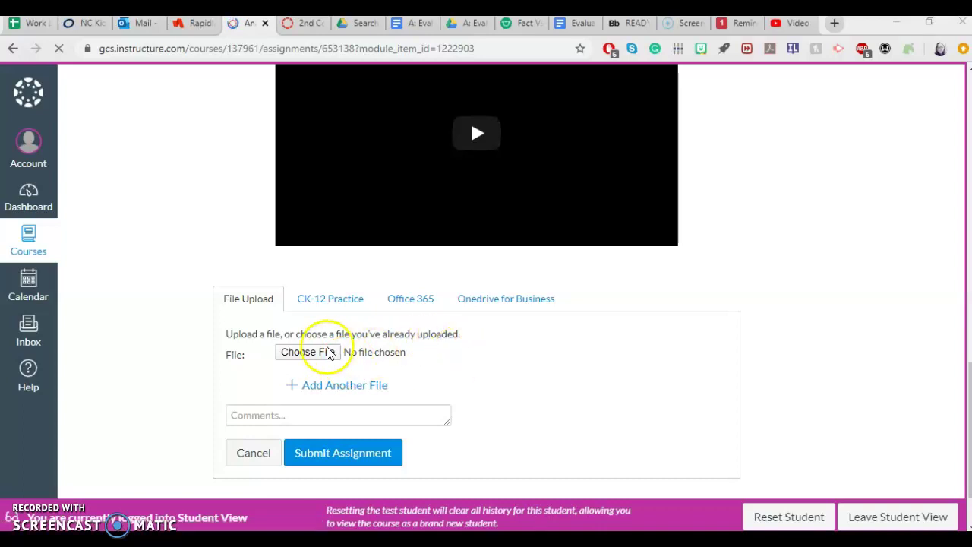
# Step: Attach the saved "Test Assignment 2" presentation from the 7th Grade folder in Documents to the submission
pyautogui.click(326, 350)
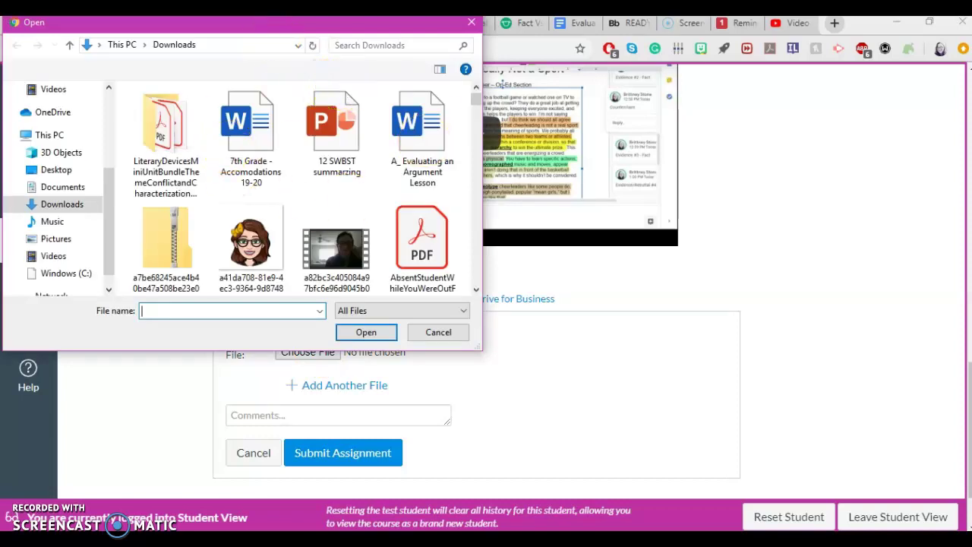
pyautogui.click(62, 187)
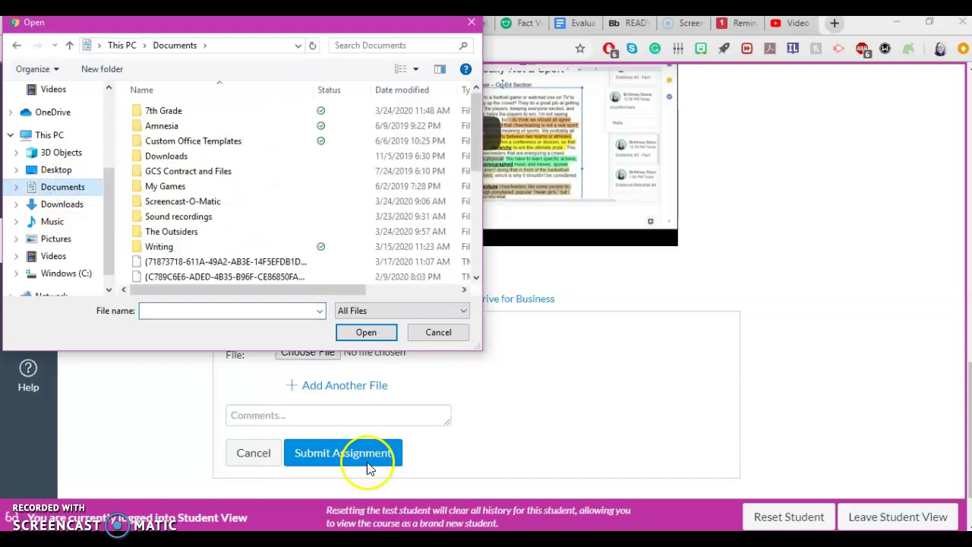
pyautogui.doubleClick(188, 118)
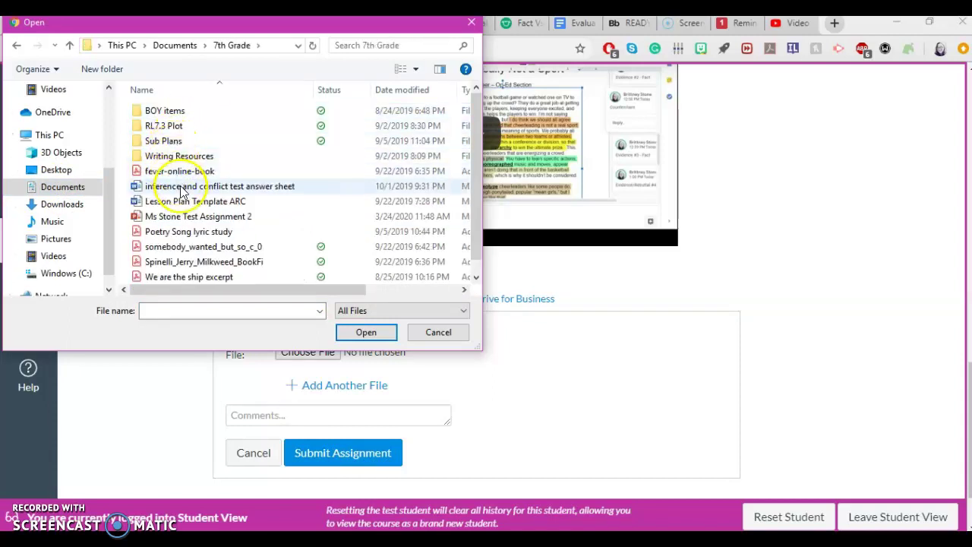
pyautogui.click(187, 217)
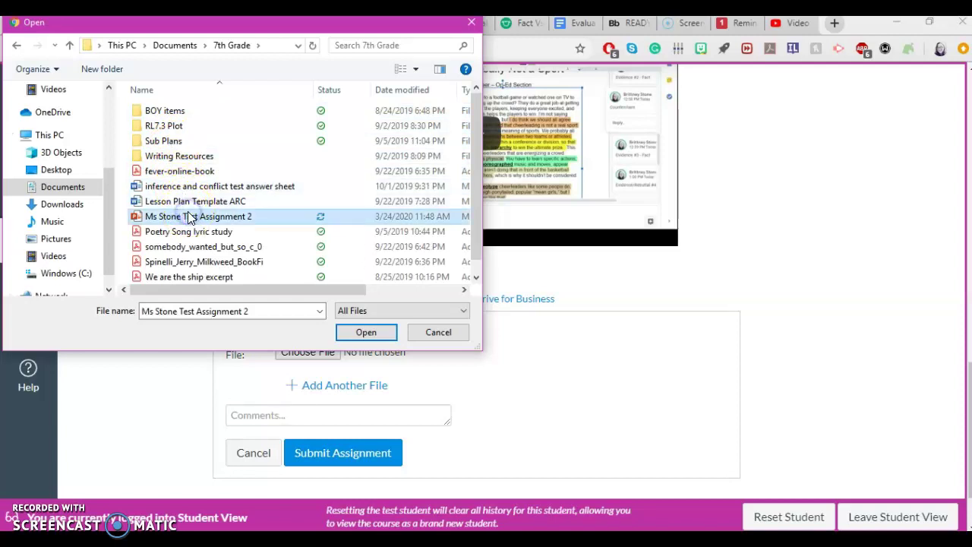
pyautogui.click(367, 334)
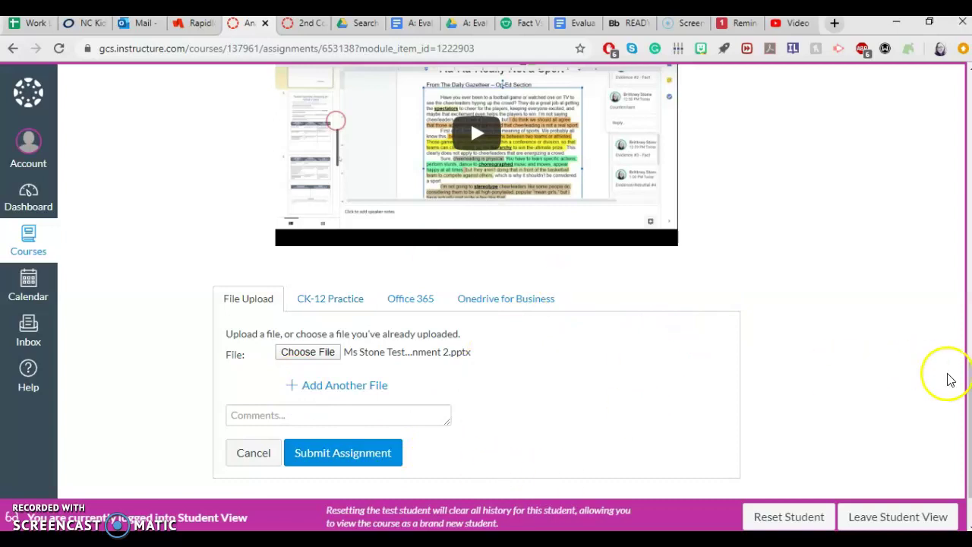
# Step: Open the assignment's Google Slides version and make a copy of the presentation in Google Drive
pyautogui.moveTo(965, 397); pyautogui.dragTo(964, 129)
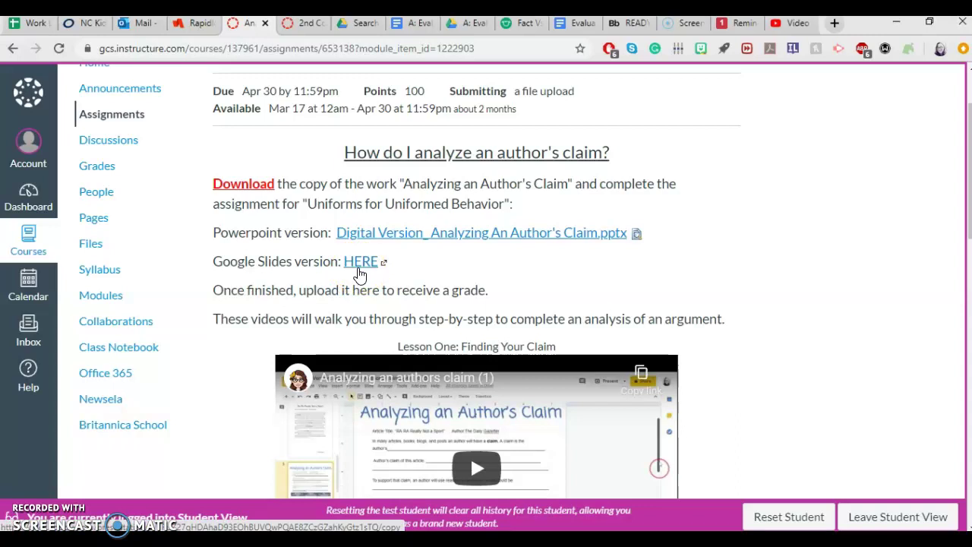
pyautogui.click(361, 262)
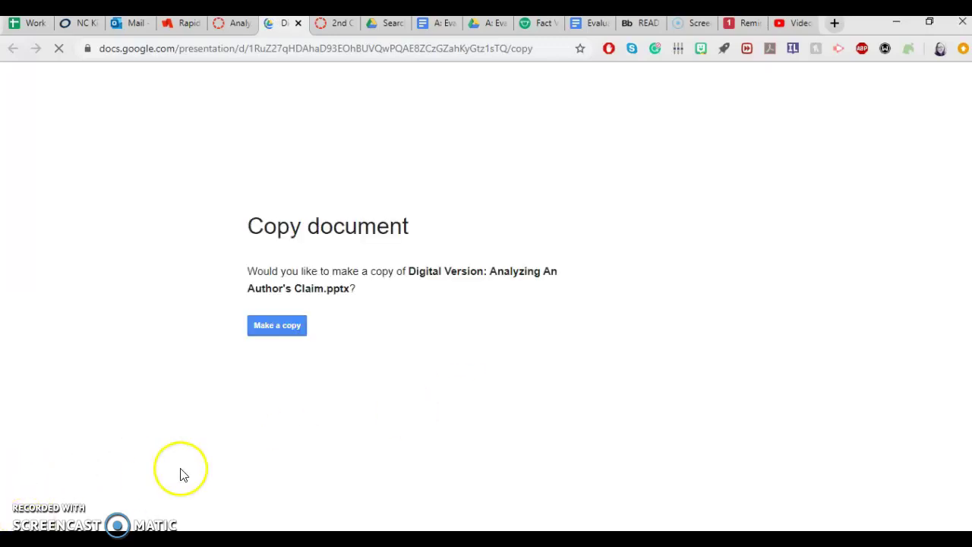
pyautogui.click(278, 327)
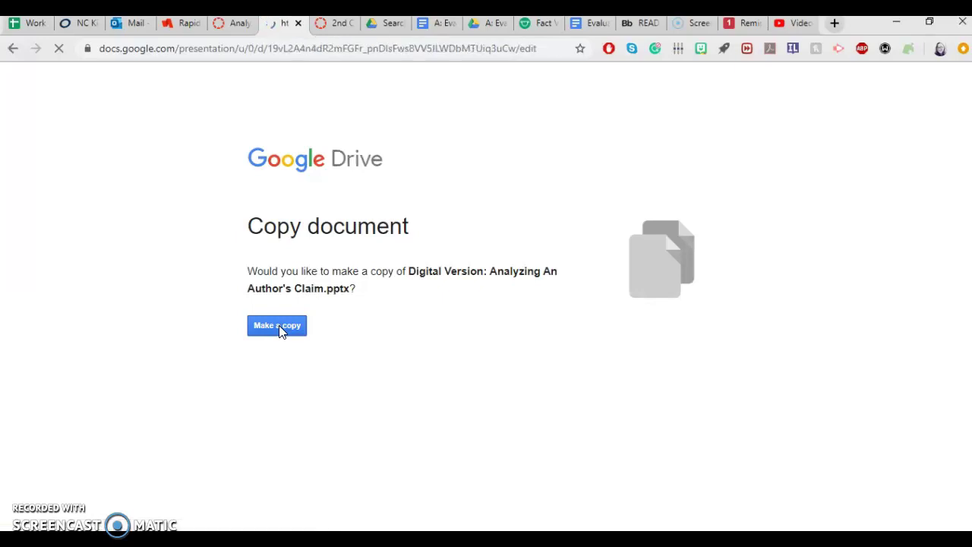
pyautogui.click(282, 331)
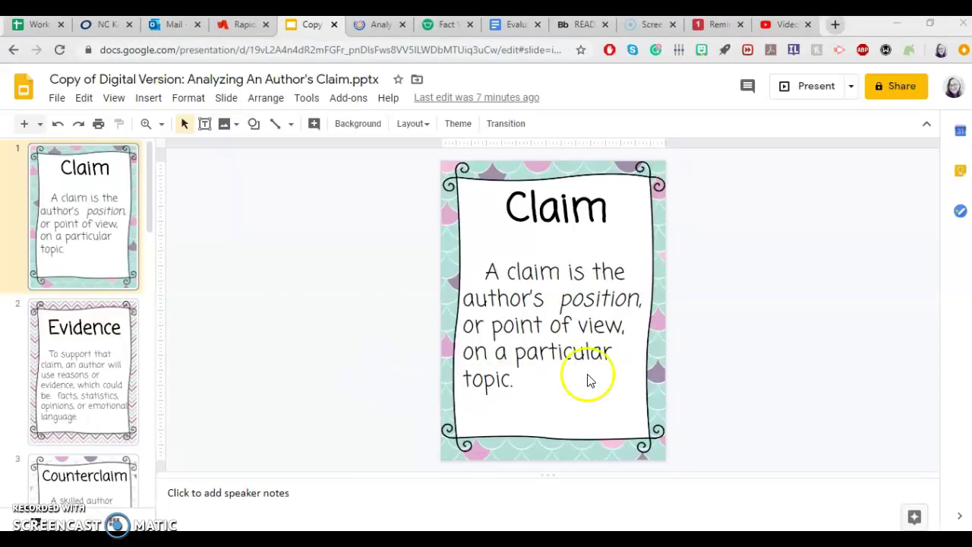
# Step: Look through the slides of the copied presentation from the first to the last and return to the start
pyautogui.click(149, 283)
pyautogui.moveTo(149, 282); pyautogui.dragTo(144, 312)
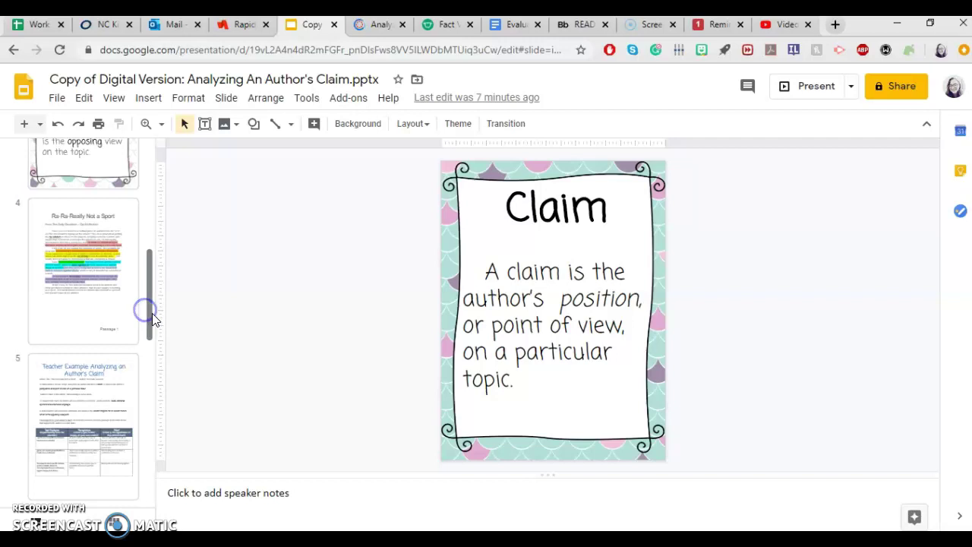
pyautogui.click(152, 341)
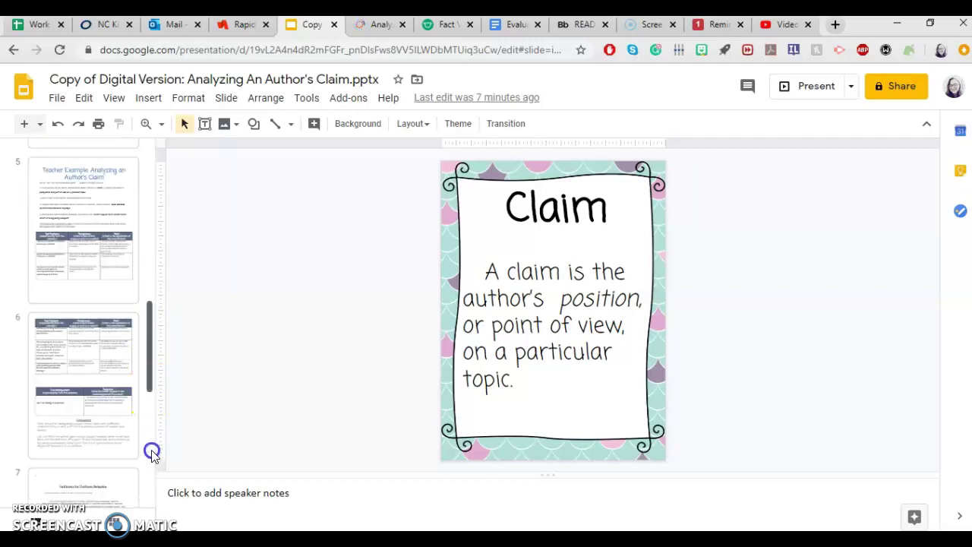
pyautogui.click(152, 469)
pyautogui.moveTo(152, 469); pyautogui.dragTo(167, 152)
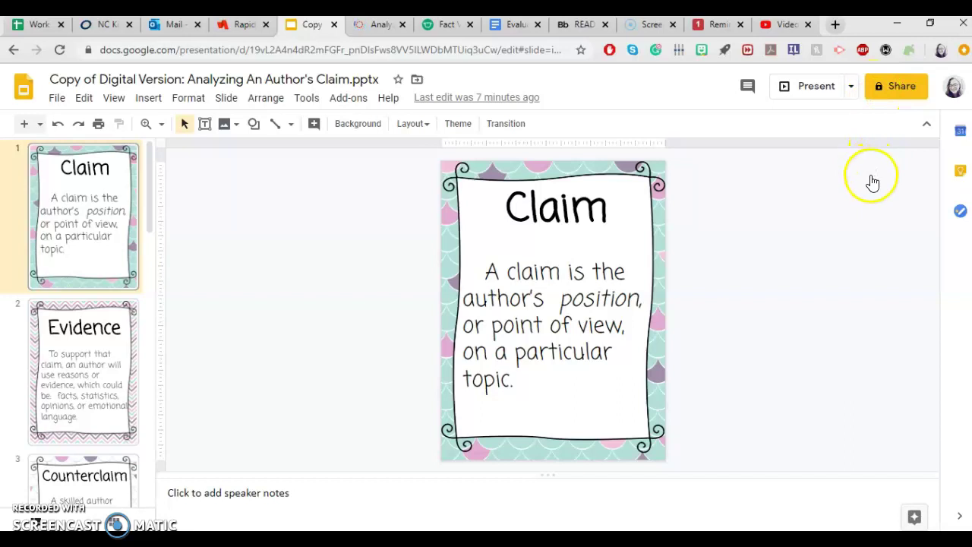
# Step: Turn on link sharing for the copied presentation so anyone with the link can view it, and get the shareable link
pyautogui.click(884, 84)
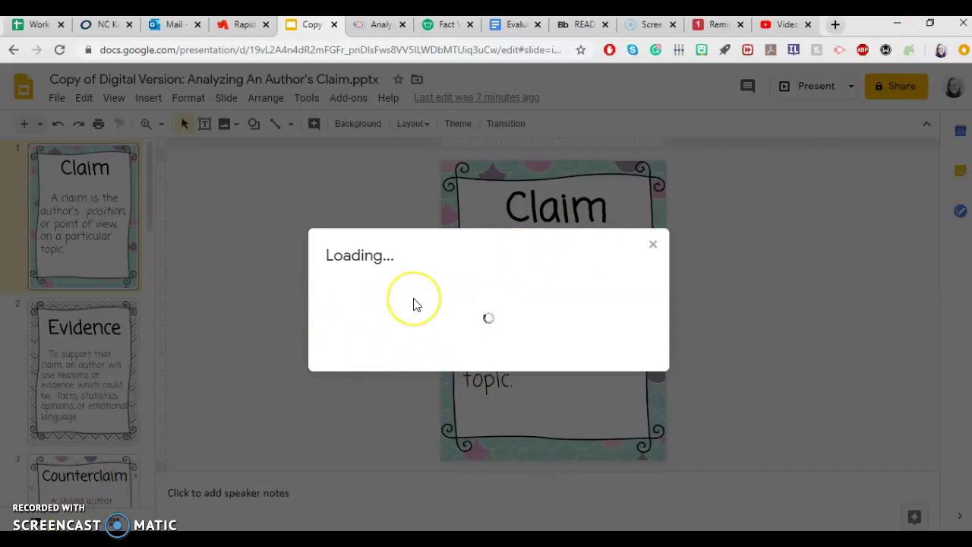
pyautogui.click(358, 298)
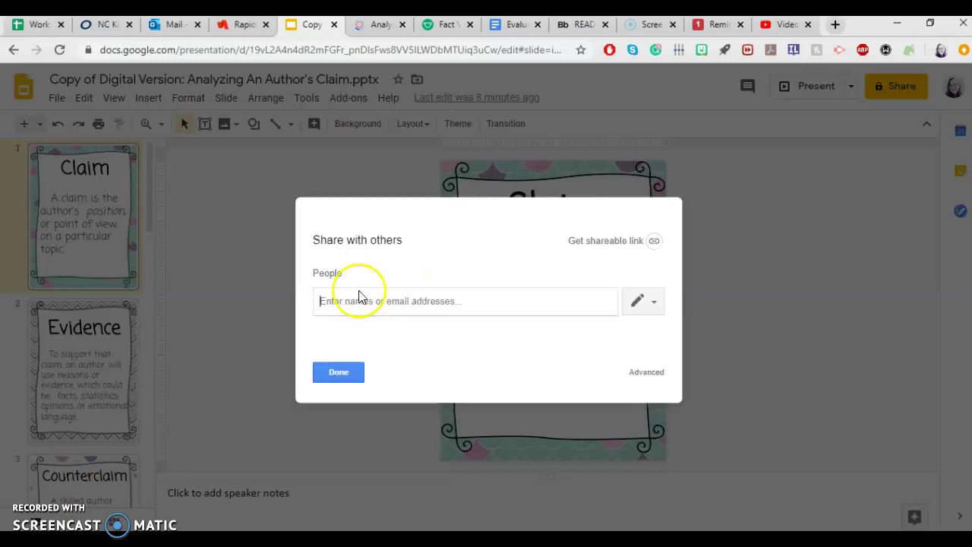
pyautogui.click(627, 257)
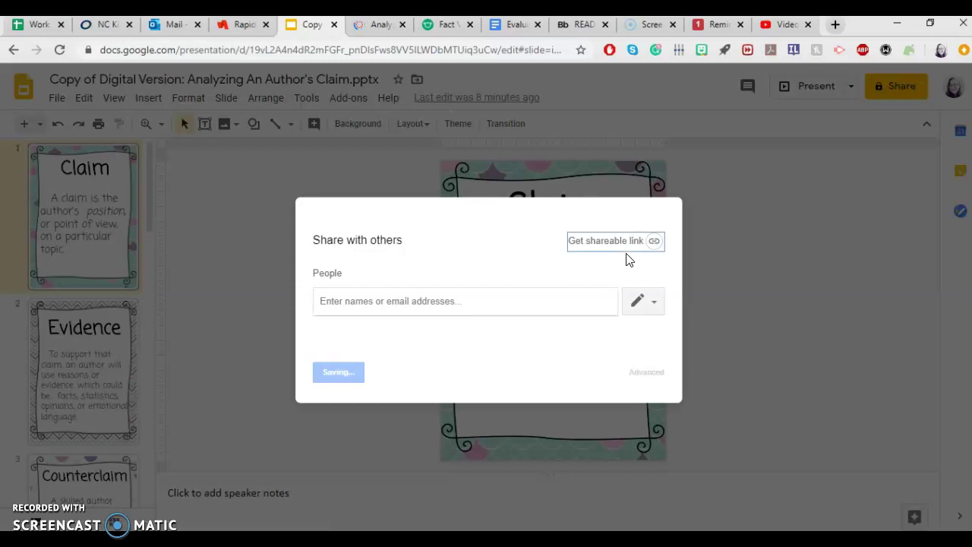
pyautogui.click(653, 244)
pyautogui.click(286, 420)
pyautogui.click(505, 339)
pyautogui.click(386, 349)
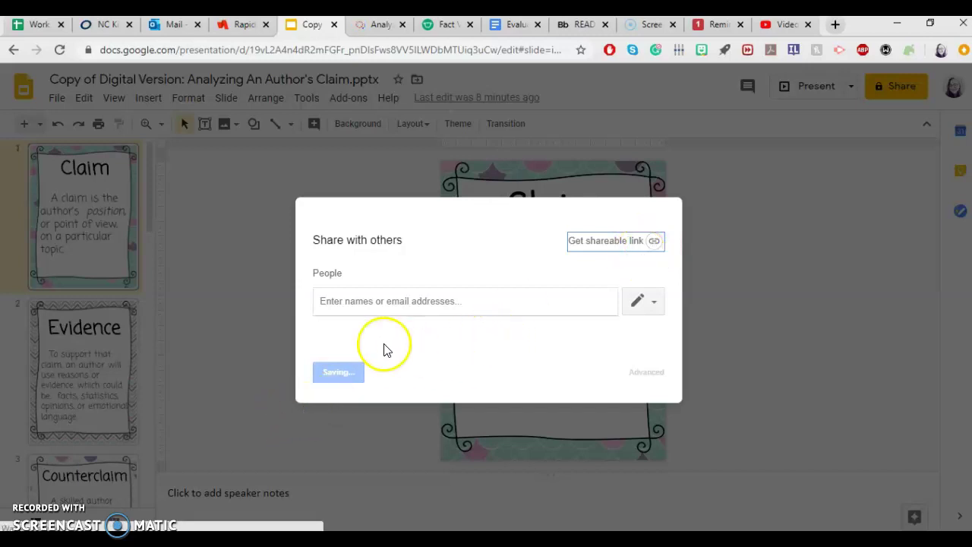
pyautogui.click(338, 391)
pyautogui.click(586, 329)
pyautogui.click(619, 241)
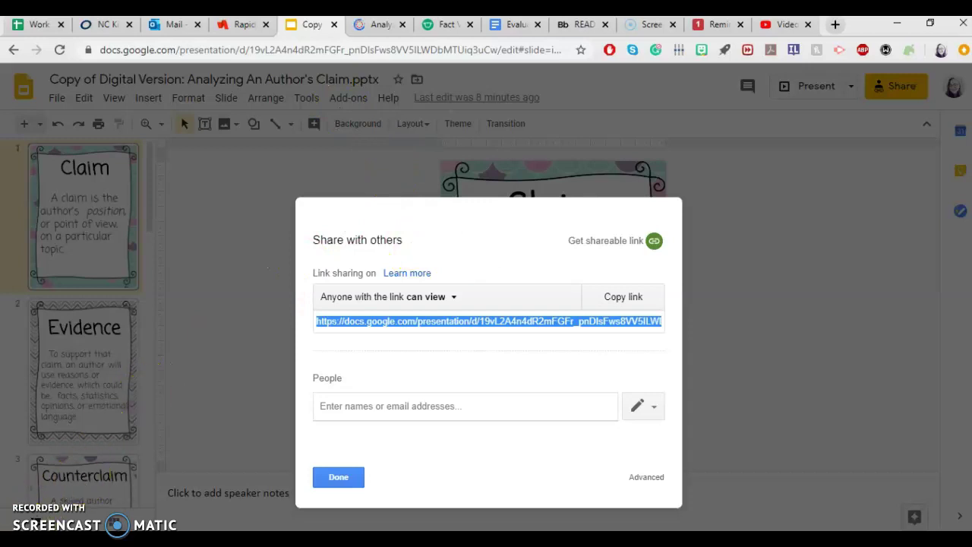
# Step: Switch to the Canvas assignment page, start a Website URL submission and enter the presentation's sharing link
pyautogui.hotkey('ctrl', 'Tab')
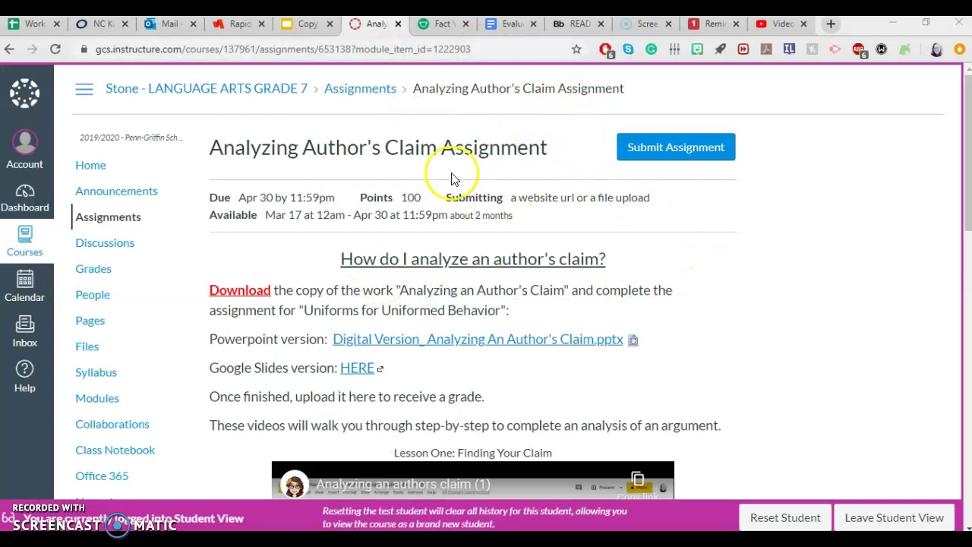
pyautogui.click(676, 147)
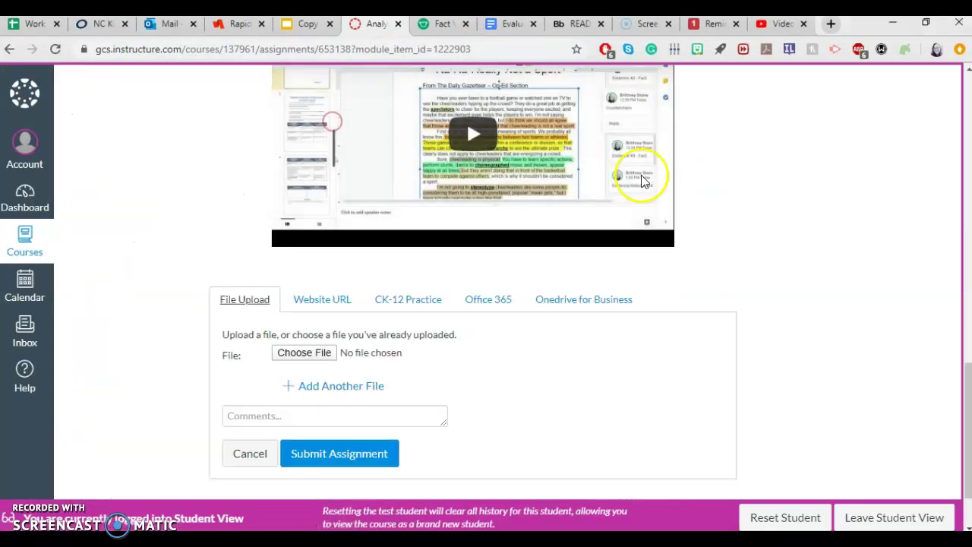
pyautogui.click(331, 310)
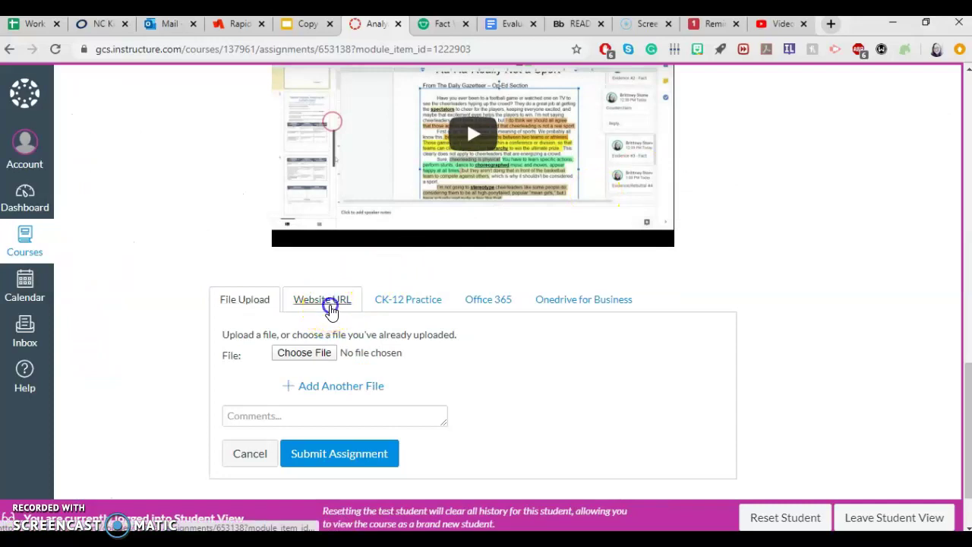
pyautogui.click(332, 352)
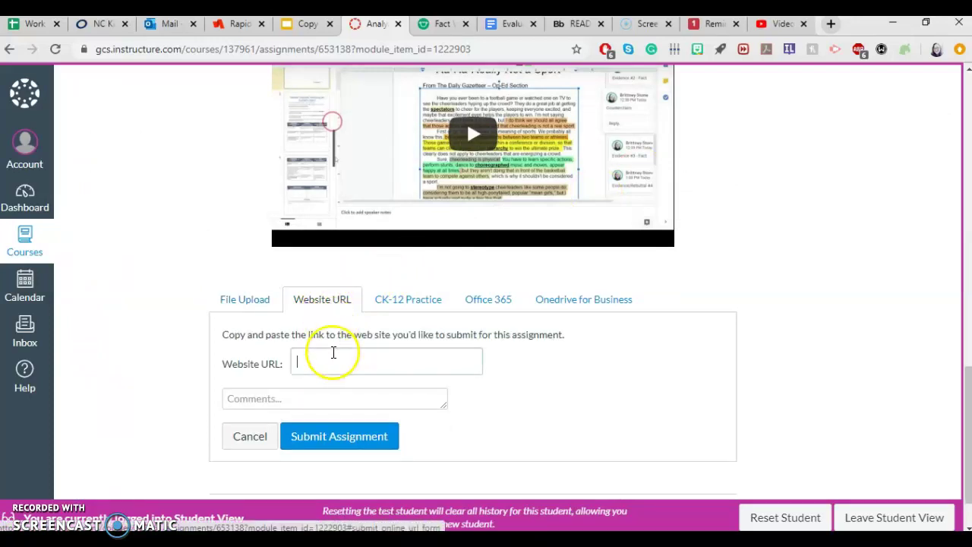
pyautogui.hotkey('ctrl', 'v')
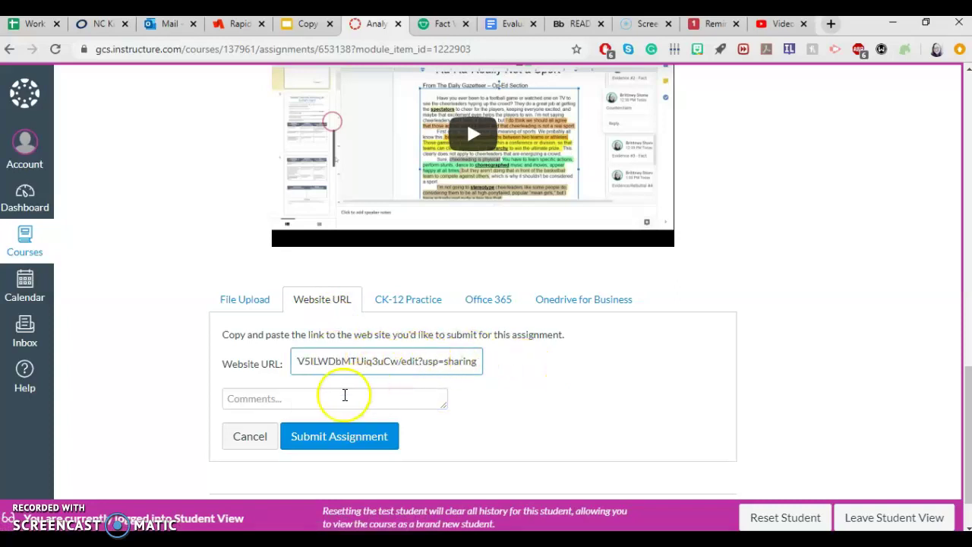
# Step: Show the submission's comments field and submit option, and return to the assignment instructions
pyautogui.click(339, 394)
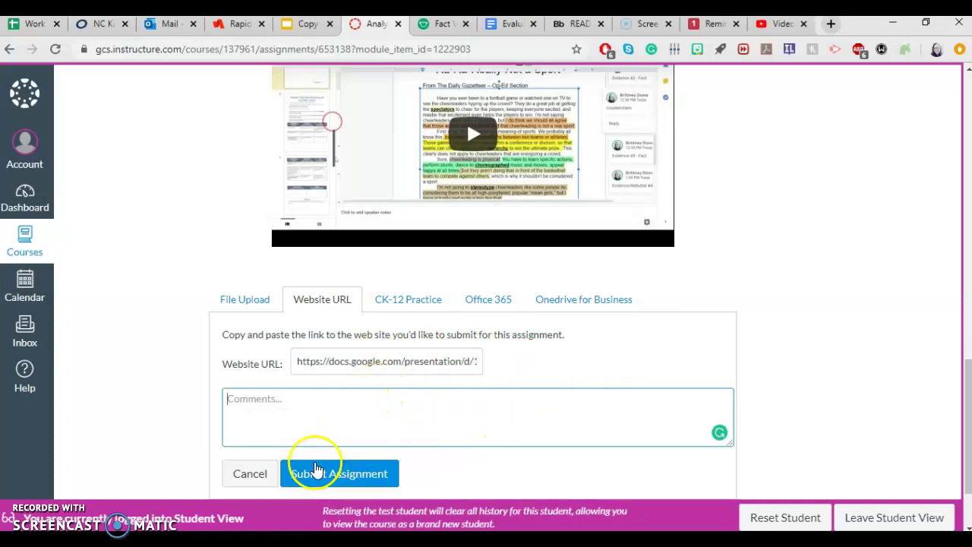
pyautogui.click(319, 470)
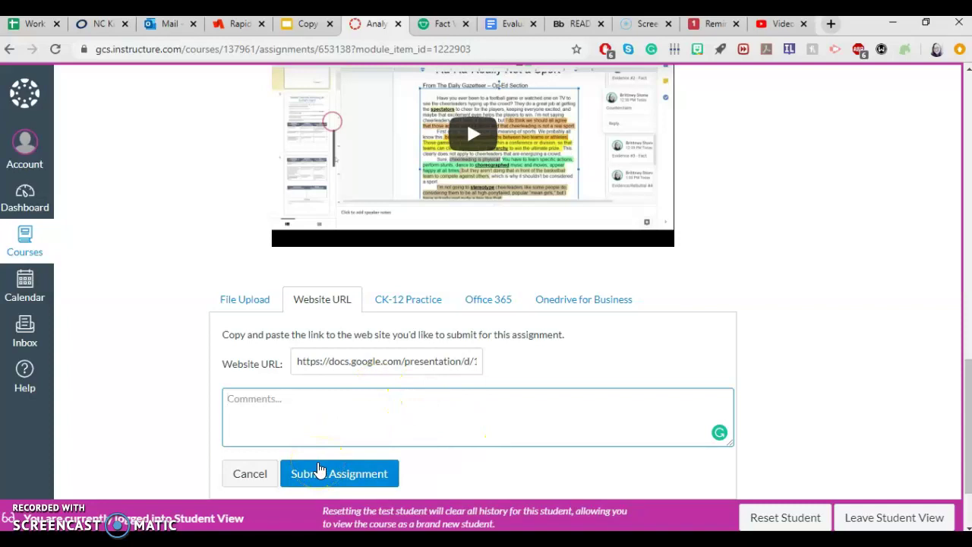
pyautogui.click(325, 471)
pyautogui.click(774, 355)
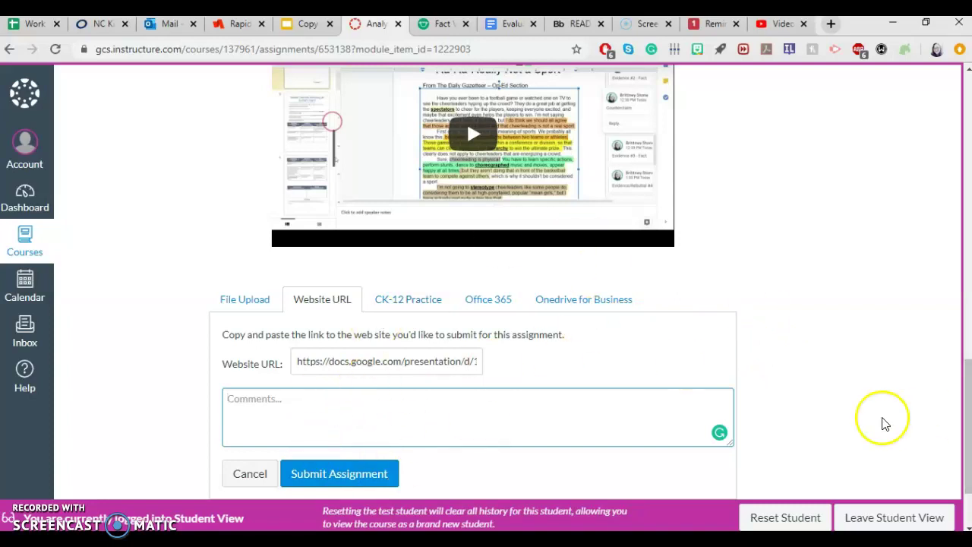
pyautogui.moveTo(962, 428); pyautogui.dragTo(950, 159)
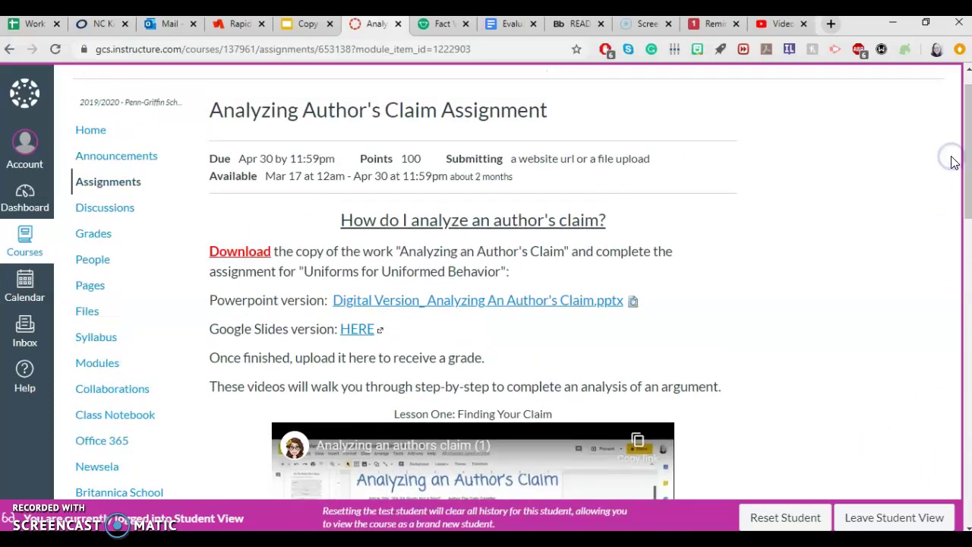